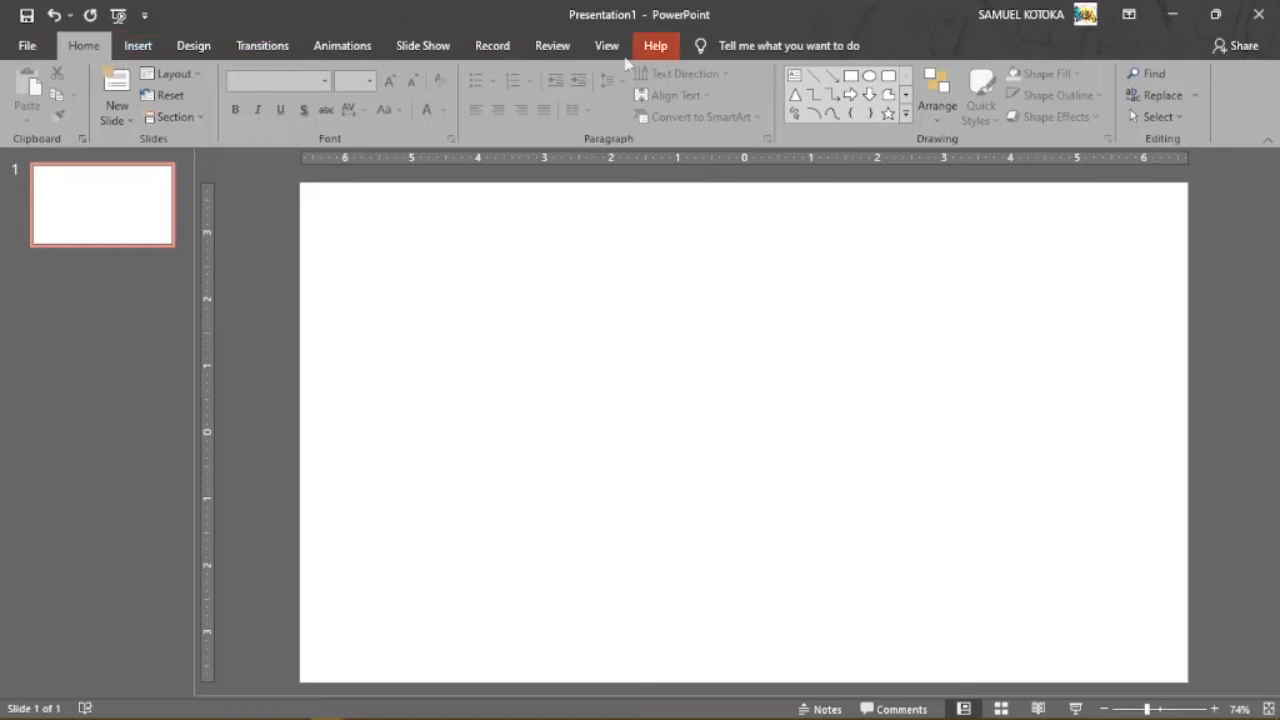
Display the ruler and the drawing guides on the blank slide.
{"action": "left_click", "coordinate": [610, 48]}
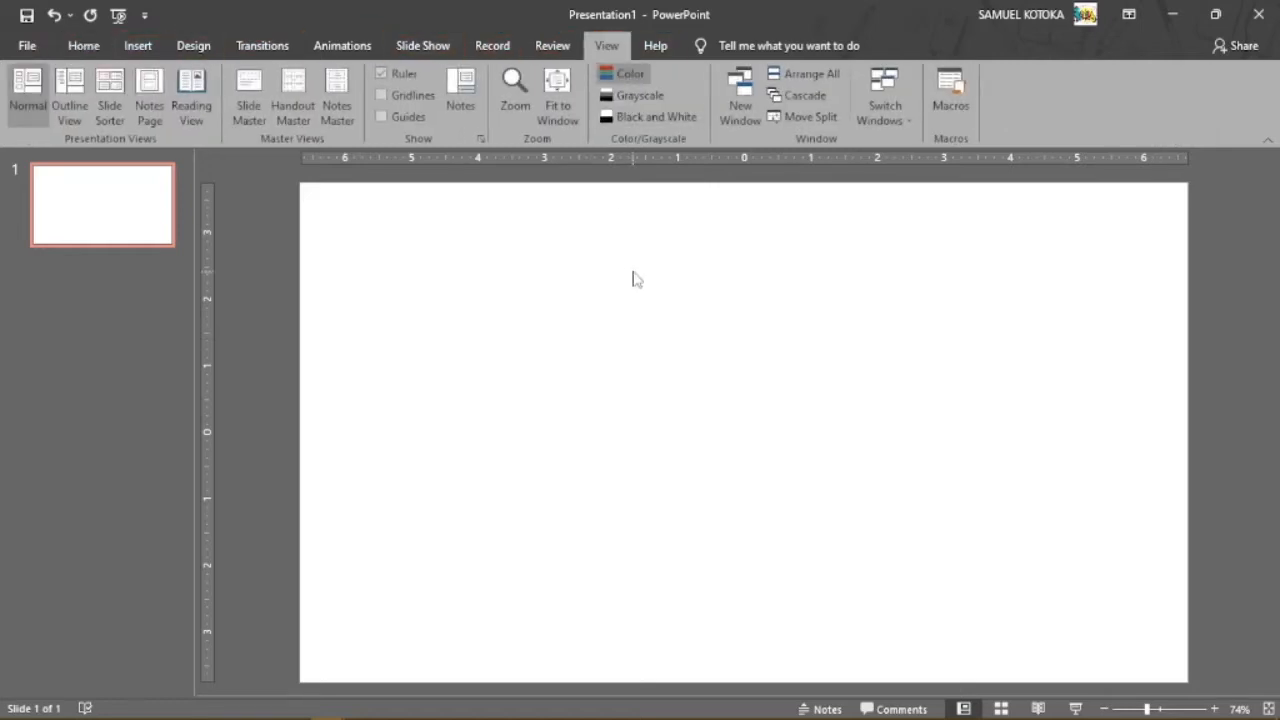
{"action": "left_click", "coordinate": [381, 74]}
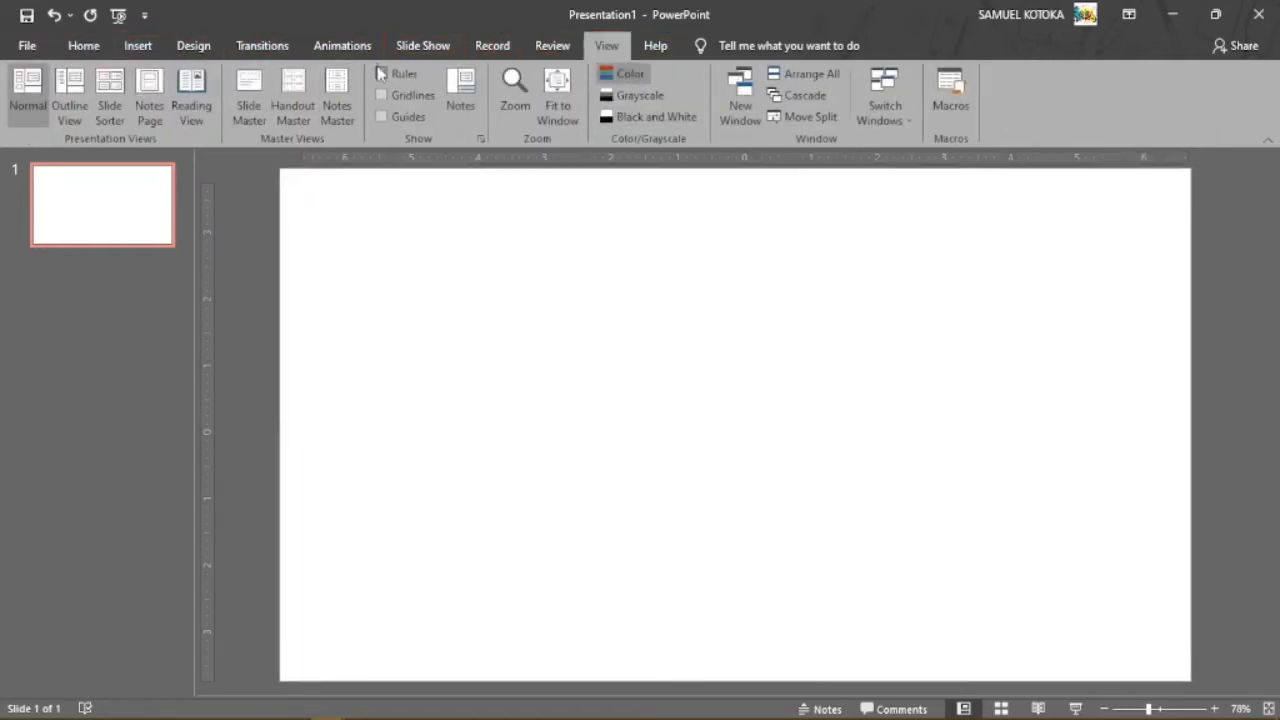
{"action": "left_click", "coordinate": [381, 74]}
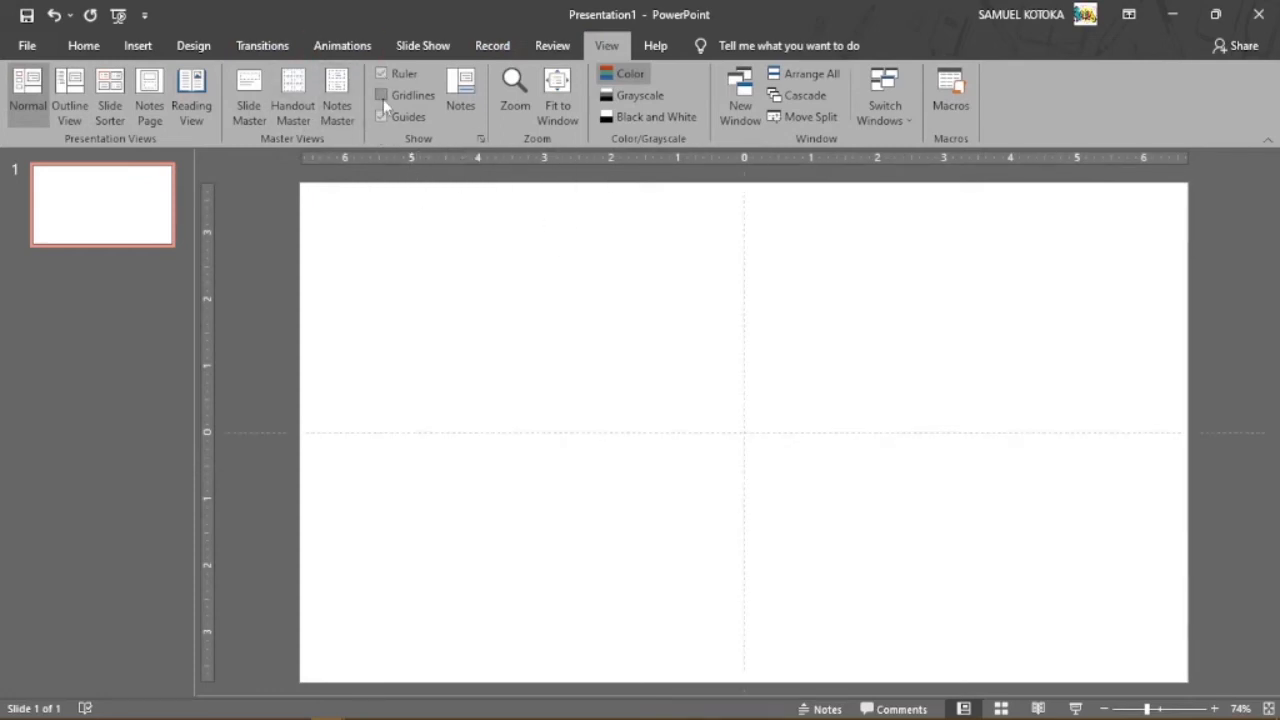
{"action": "left_click", "coordinate": [383, 117]}
{"action": "left_click", "coordinate": [381, 117]}
Place vertical guides about 6 inches either side of the slide's center and horizontal guides about 0.7 and 2.3 inches below it.
{"action": "left_click_drag", "start_coordinate": [743, 236], "coordinate": [346, 237]}
{"action": "left_click_drag", "start_coordinate": [347, 226], "coordinate": [372, 243], "text": "ctrl"}
{"action": "left_click_drag", "start_coordinate": [372, 256], "coordinate": [1143, 284]}
{"action": "left_click_drag", "start_coordinate": [544, 432], "coordinate": [543, 538]}
{"action": "left_click_drag", "start_coordinate": [618, 537], "coordinate": [617, 478]}
Set the slide back to the Blank layout and move the upper horizontal guide to about 3 inches above the center.
{"action": "key", "text": "ctrl+z"}
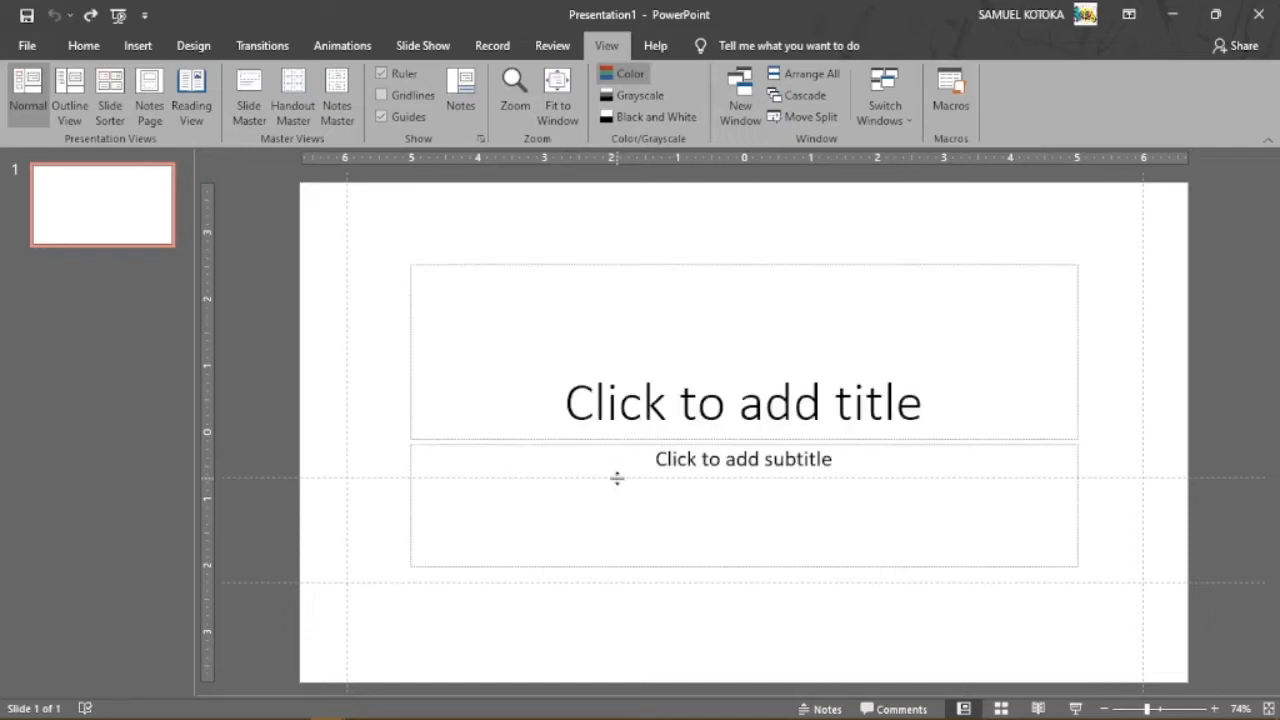
{"action": "left_click", "coordinate": [568, 398]}
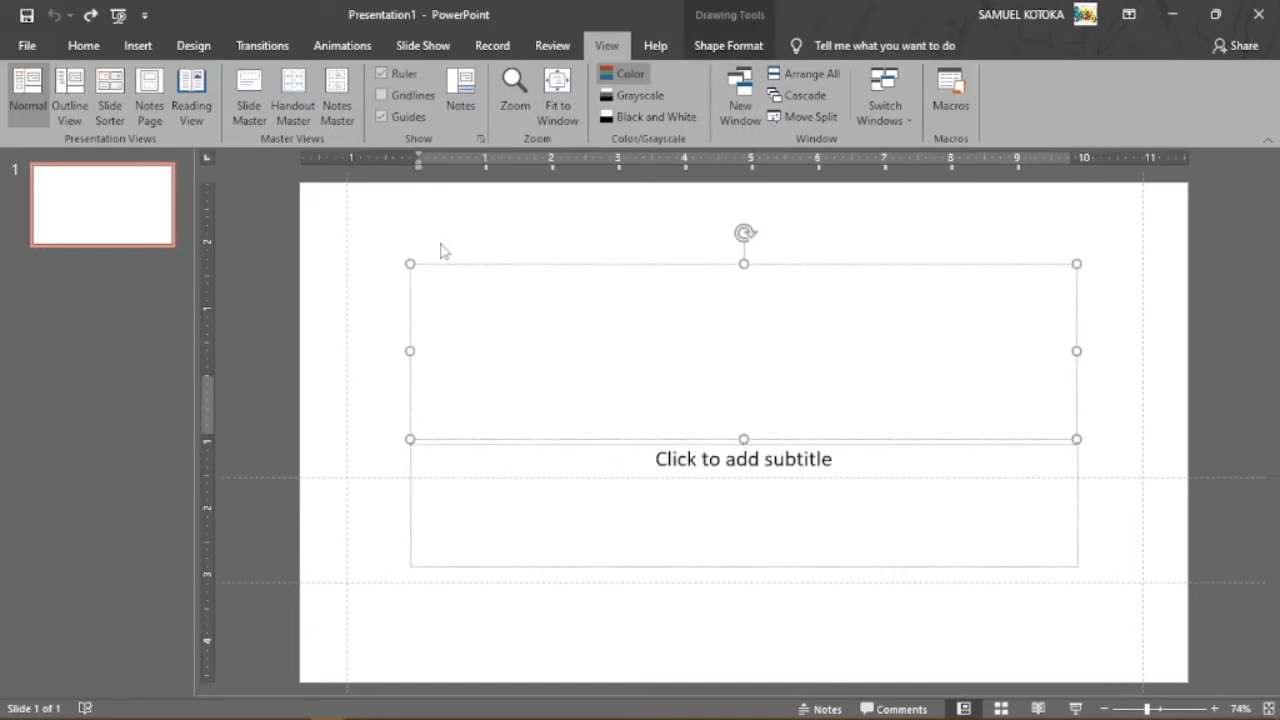
{"action": "left_click", "coordinate": [84, 45]}
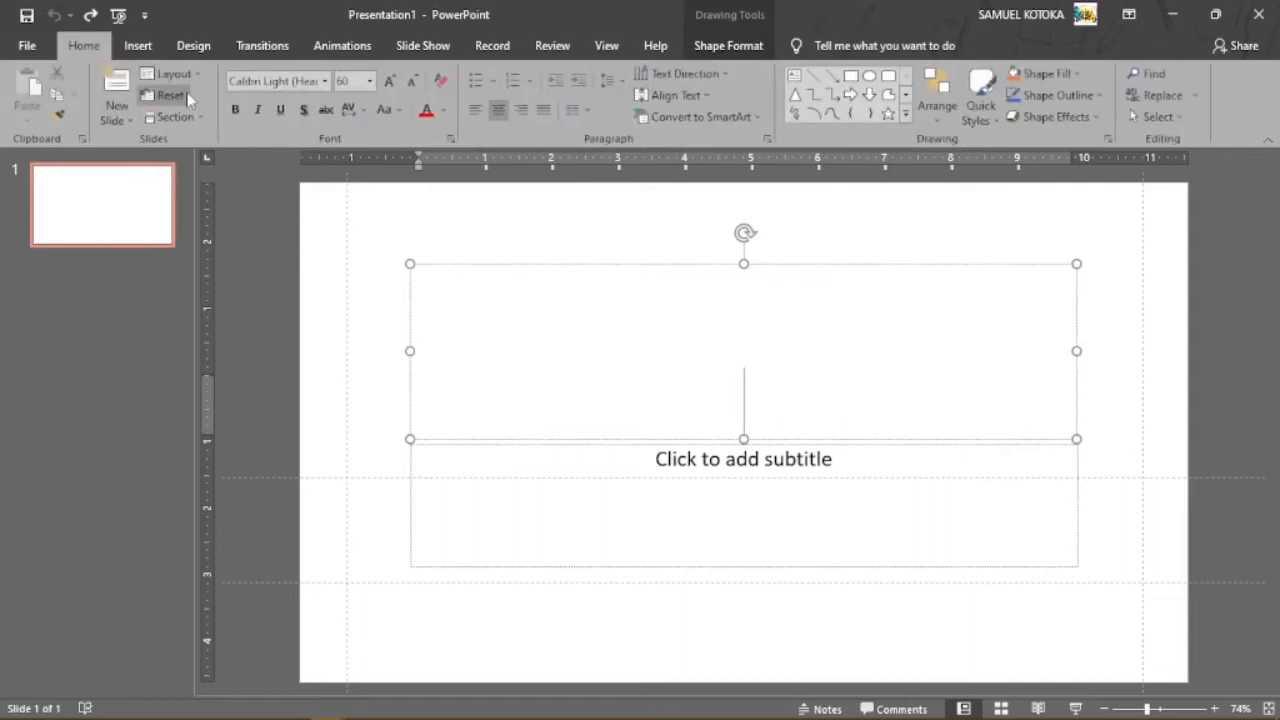
{"action": "left_click", "coordinate": [192, 76]}
{"action": "left_click", "coordinate": [177, 318]}
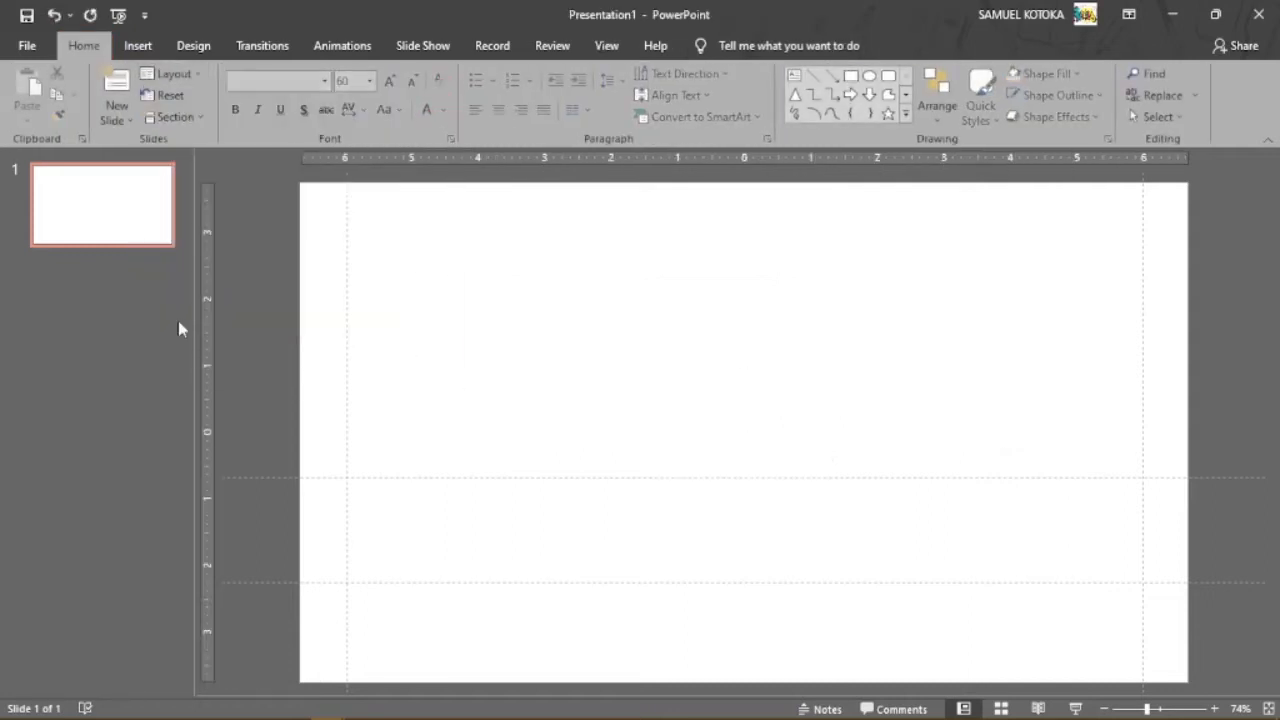
{"action": "left_click_drag", "start_coordinate": [560, 478], "coordinate": [561, 231]}
Switch to the "lesson No3_Highlight furniture" presentation and add a Blank slide after the furniture slide.
{"action": "key", "text": "alt+Tab"}
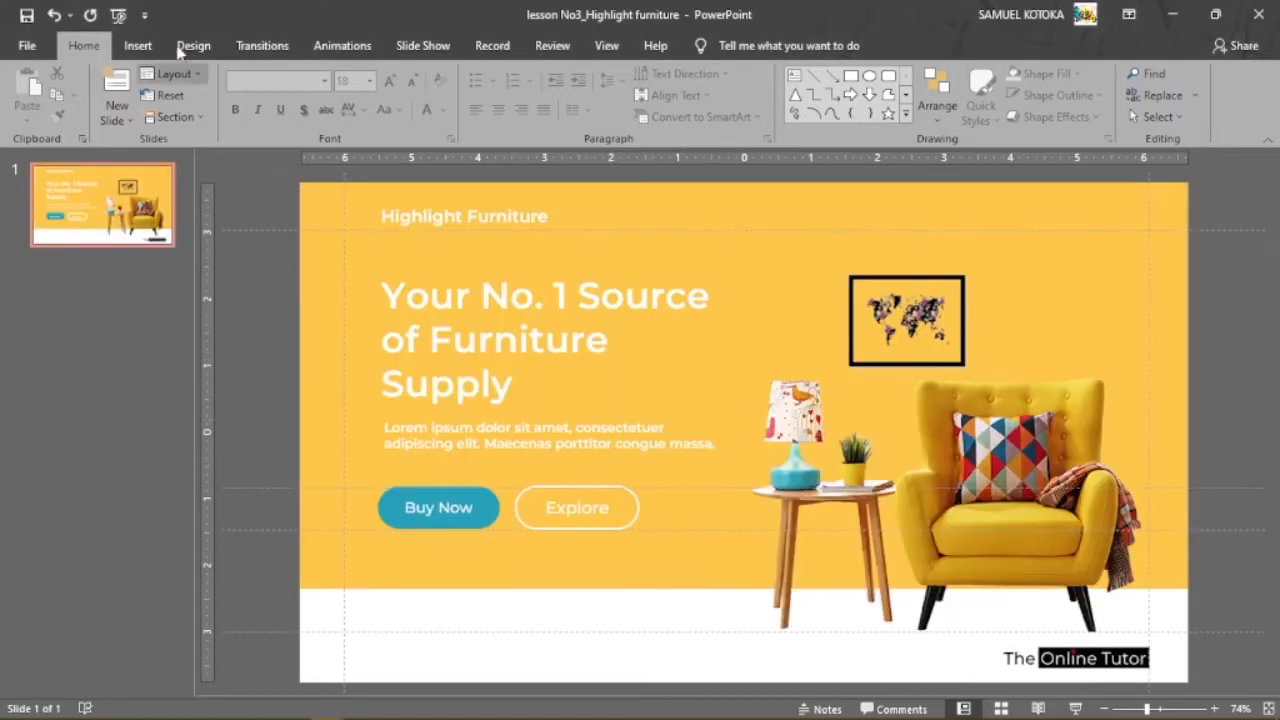
{"action": "left_click", "coordinate": [129, 116]}
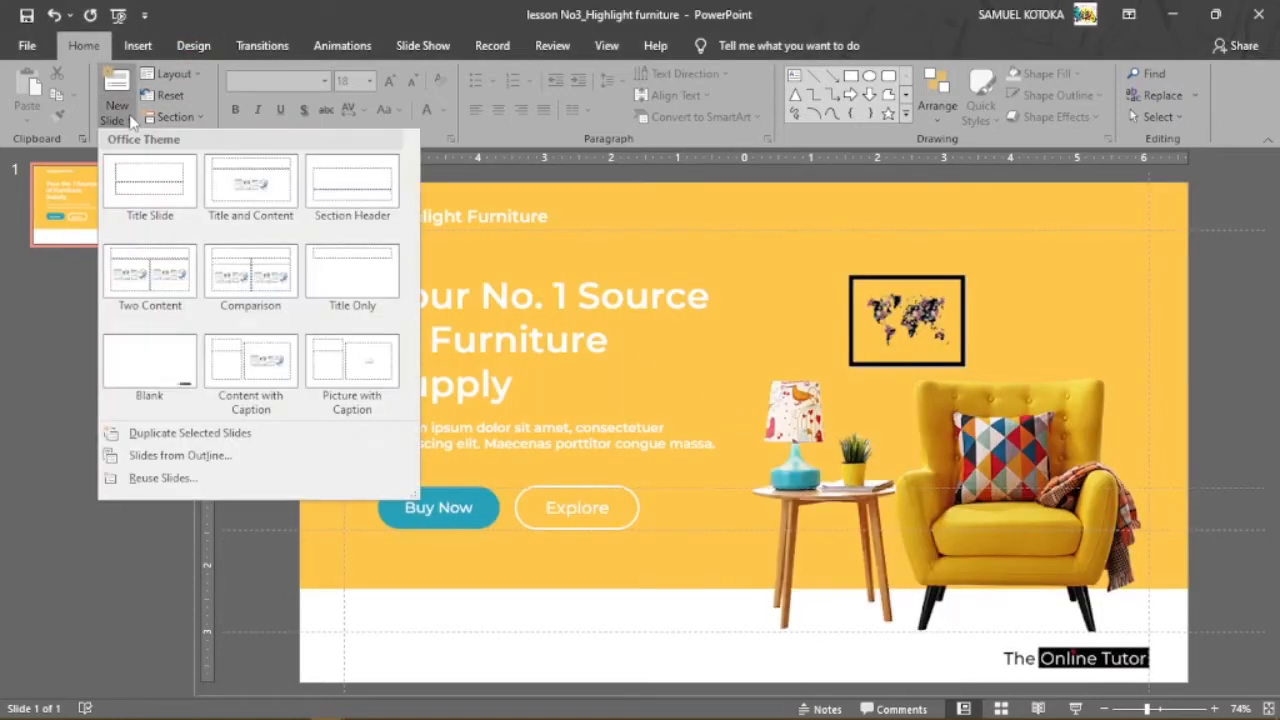
{"action": "left_click", "coordinate": [152, 364]}
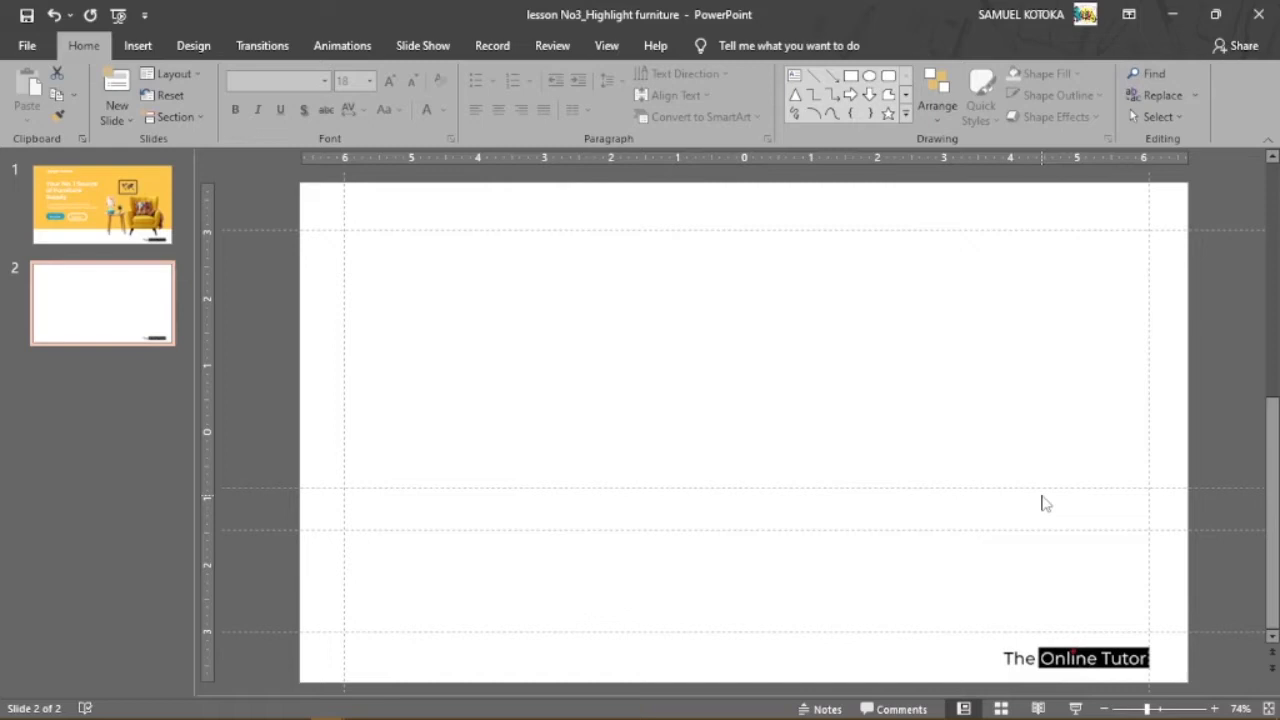
On slide 2, draw a full-width rectangle about 13.33" by 6.13" from the slide's top edge, modelled on slide 1's yellow background.
{"action": "left_click", "coordinate": [146, 190]}
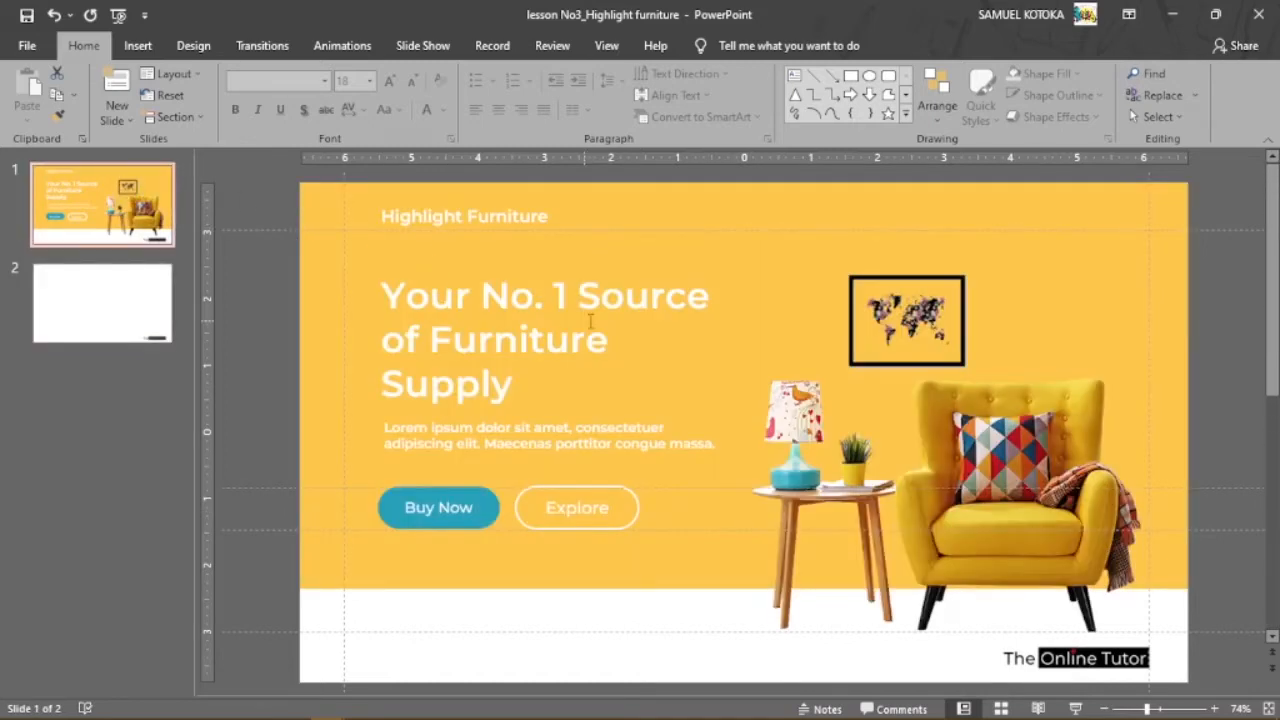
{"action": "left_click", "coordinate": [827, 272]}
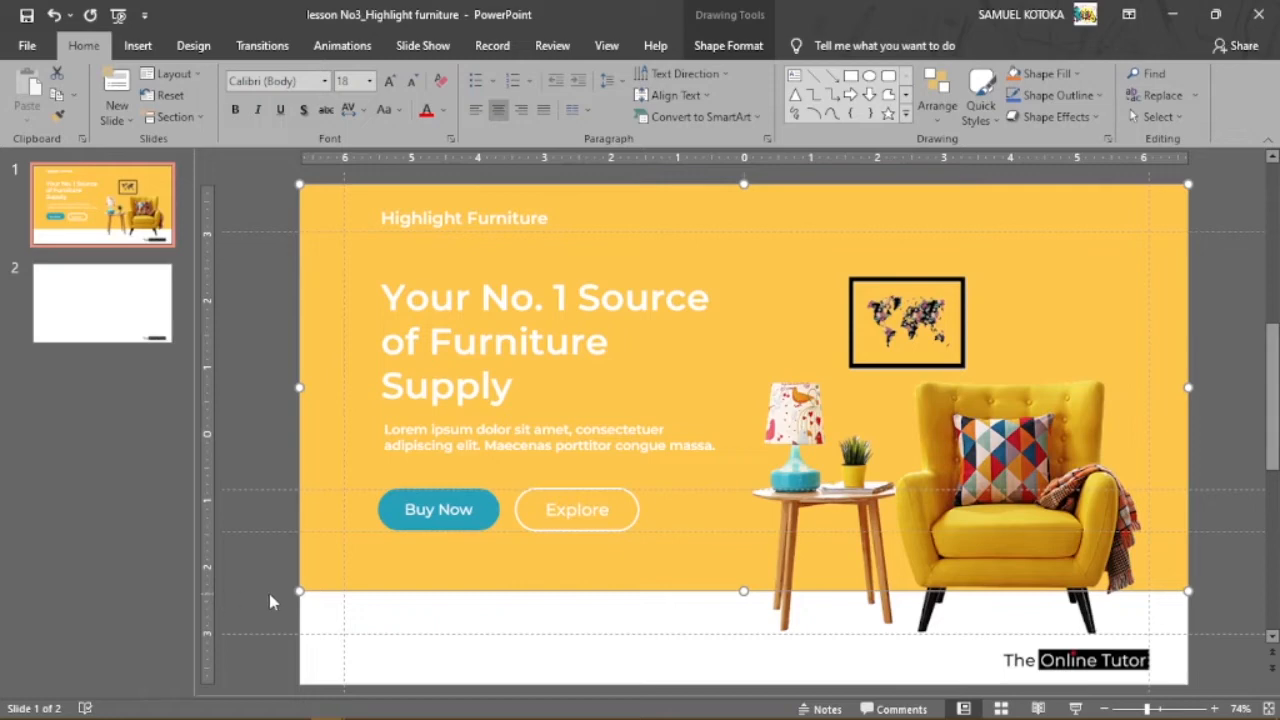
{"action": "left_click", "coordinate": [98, 322]}
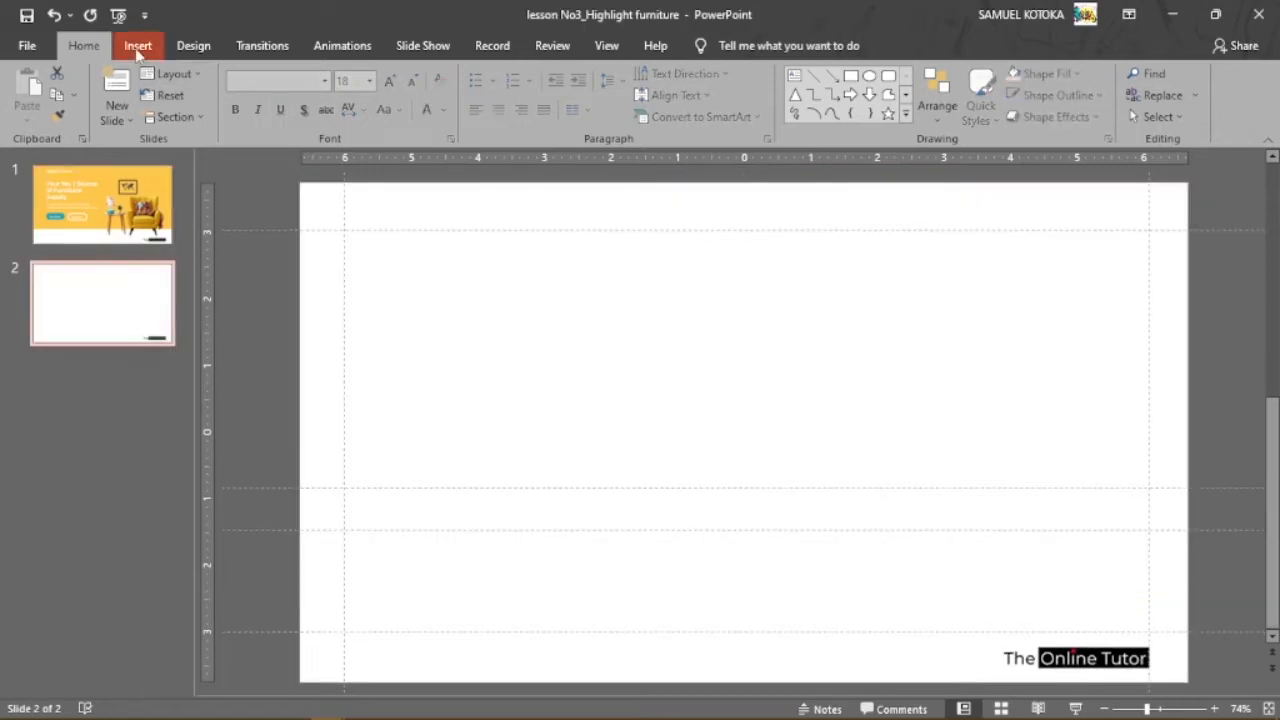
{"action": "left_click", "coordinate": [137, 46]}
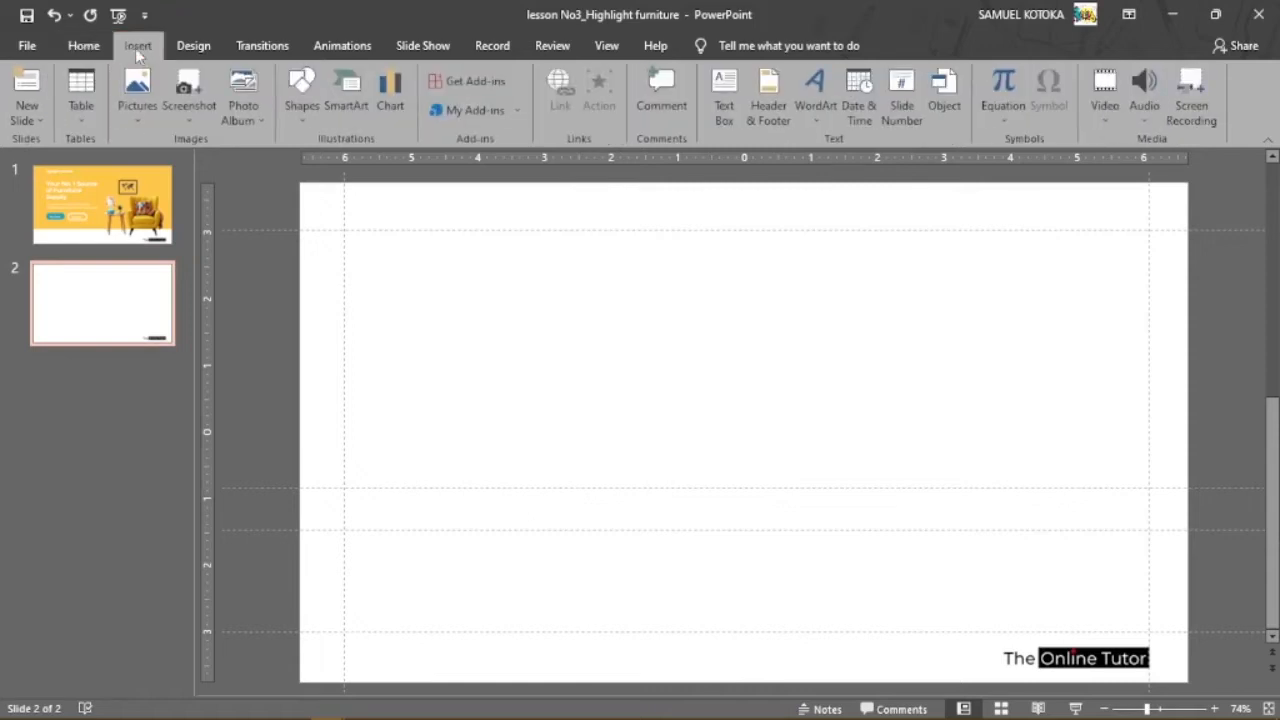
{"action": "left_click", "coordinate": [302, 112]}
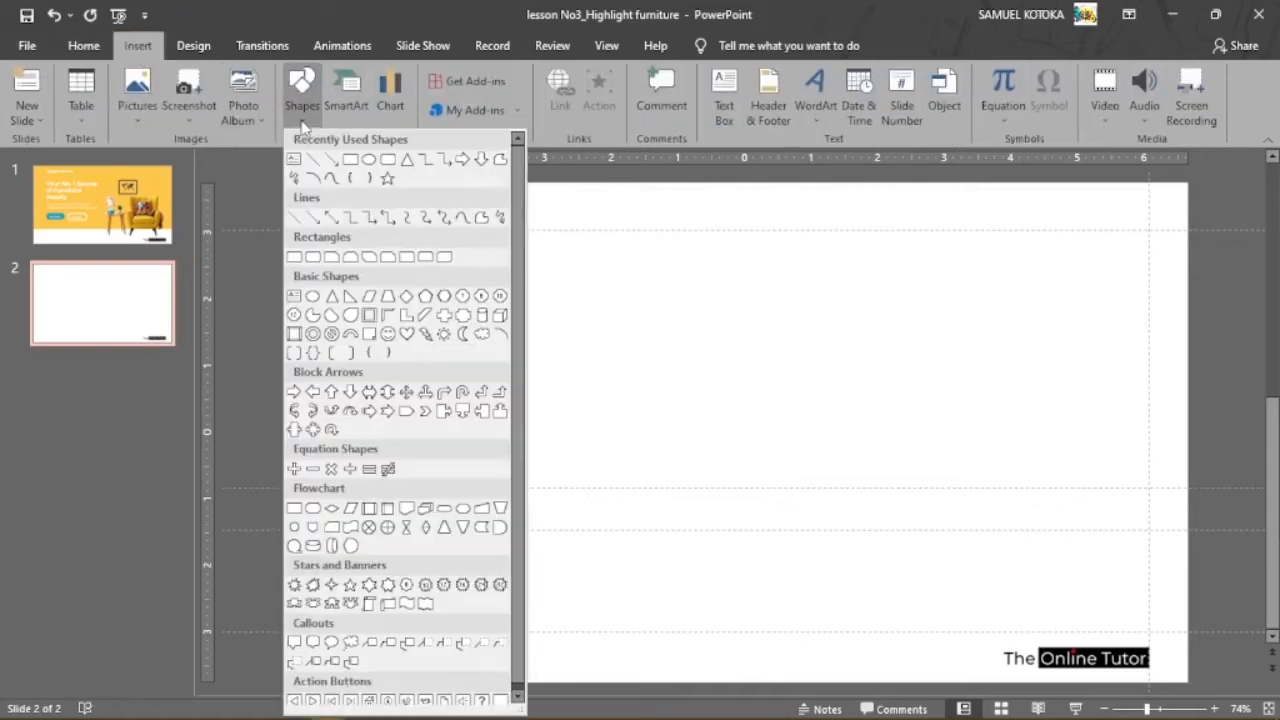
{"action": "left_click", "coordinate": [350, 159]}
{"action": "left_click_drag", "start_coordinate": [300, 182], "coordinate": [1187, 592]}
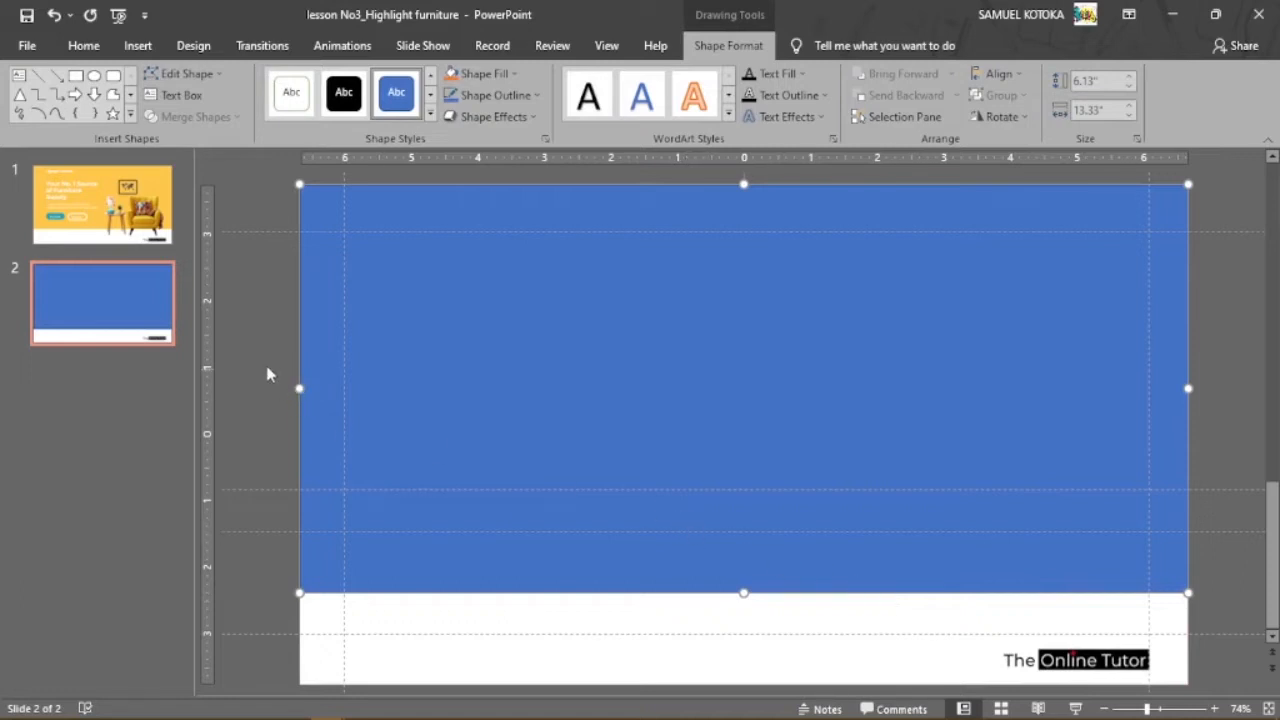
Examine the RGB and hex values of the custom fill color on slide 1's yellow background rectangle and confirm the color.
{"action": "left_click", "coordinate": [260, 358]}
{"action": "left_click", "coordinate": [82, 212]}
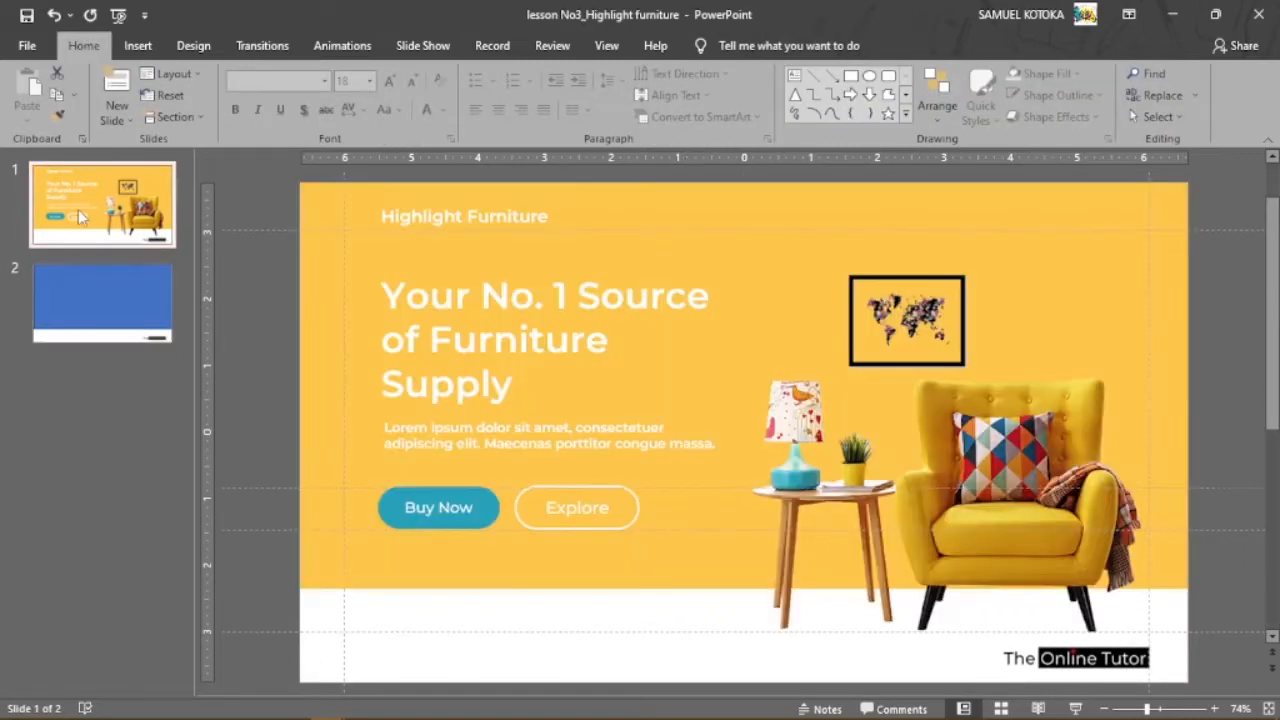
{"action": "left_click", "coordinate": [634, 253]}
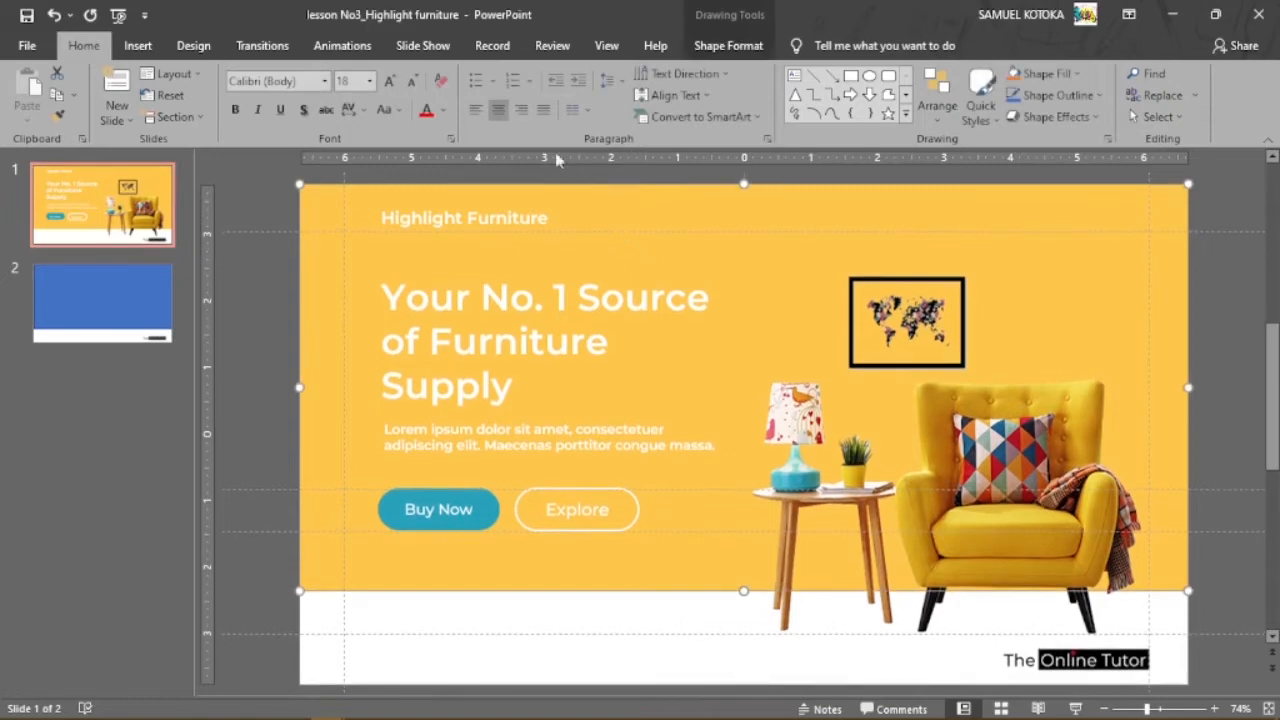
{"action": "left_click", "coordinate": [745, 48]}
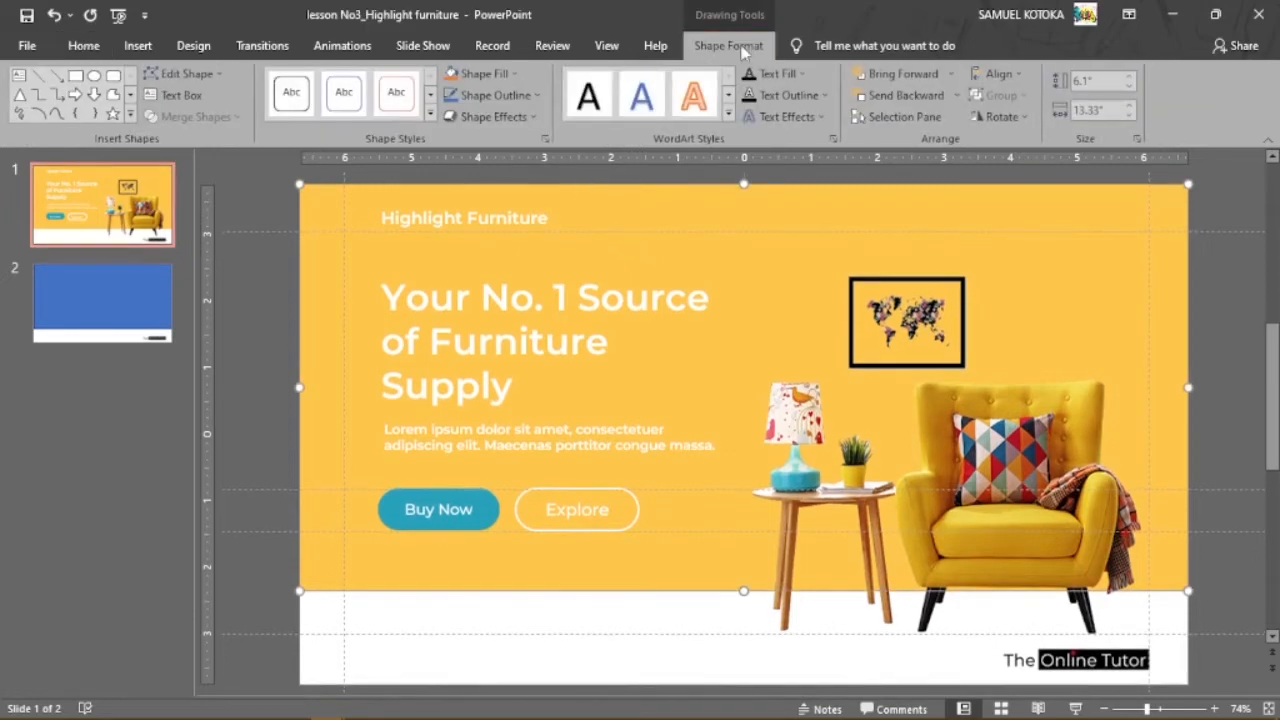
{"action": "left_click", "coordinate": [517, 77]}
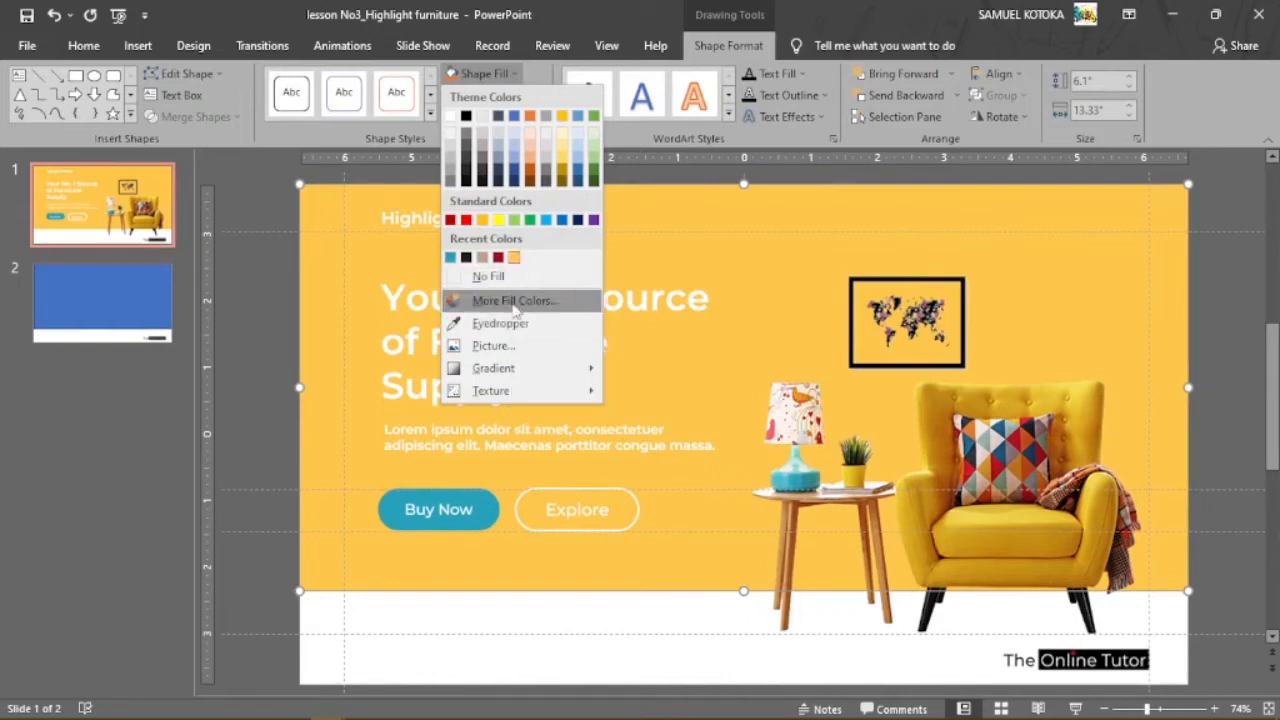
{"action": "left_click", "coordinate": [510, 300]}
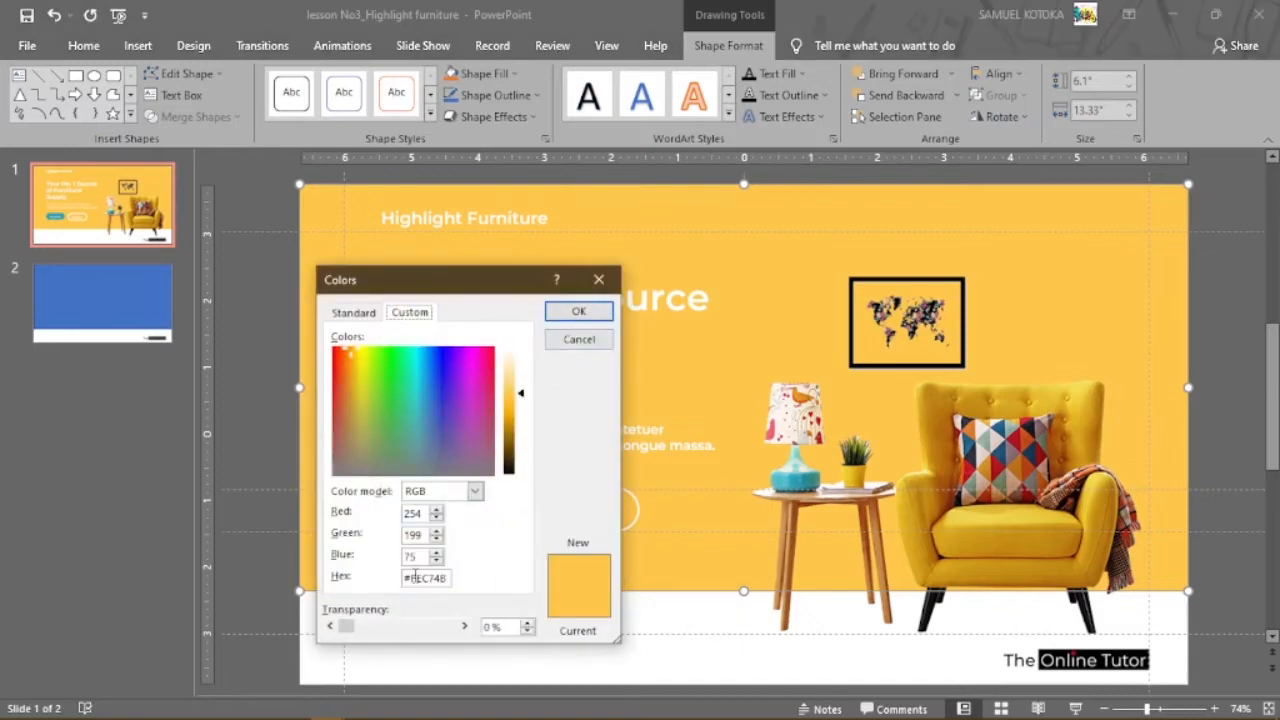
{"action": "left_click_drag", "start_coordinate": [407, 584], "coordinate": [452, 583]}
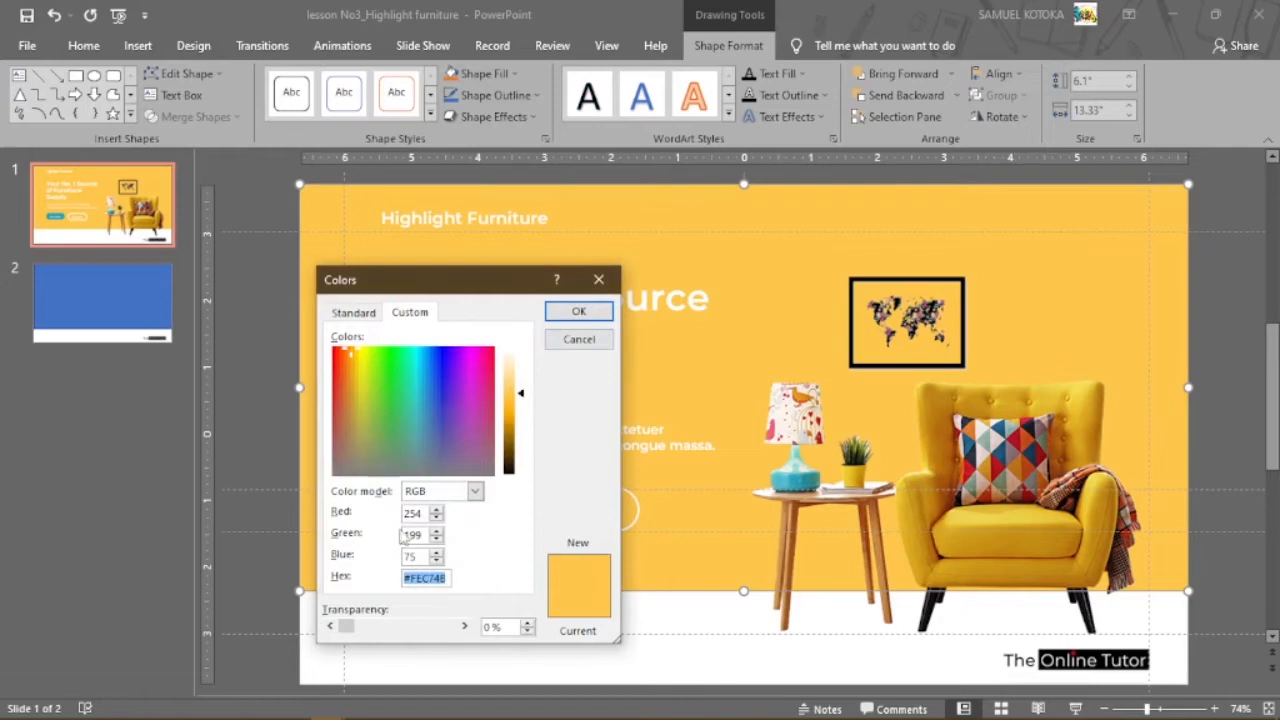
{"action": "left_click", "coordinate": [425, 516]}
{"action": "left_click", "coordinate": [425, 555]}
{"action": "left_click_drag", "start_coordinate": [412, 580], "coordinate": [458, 579]}
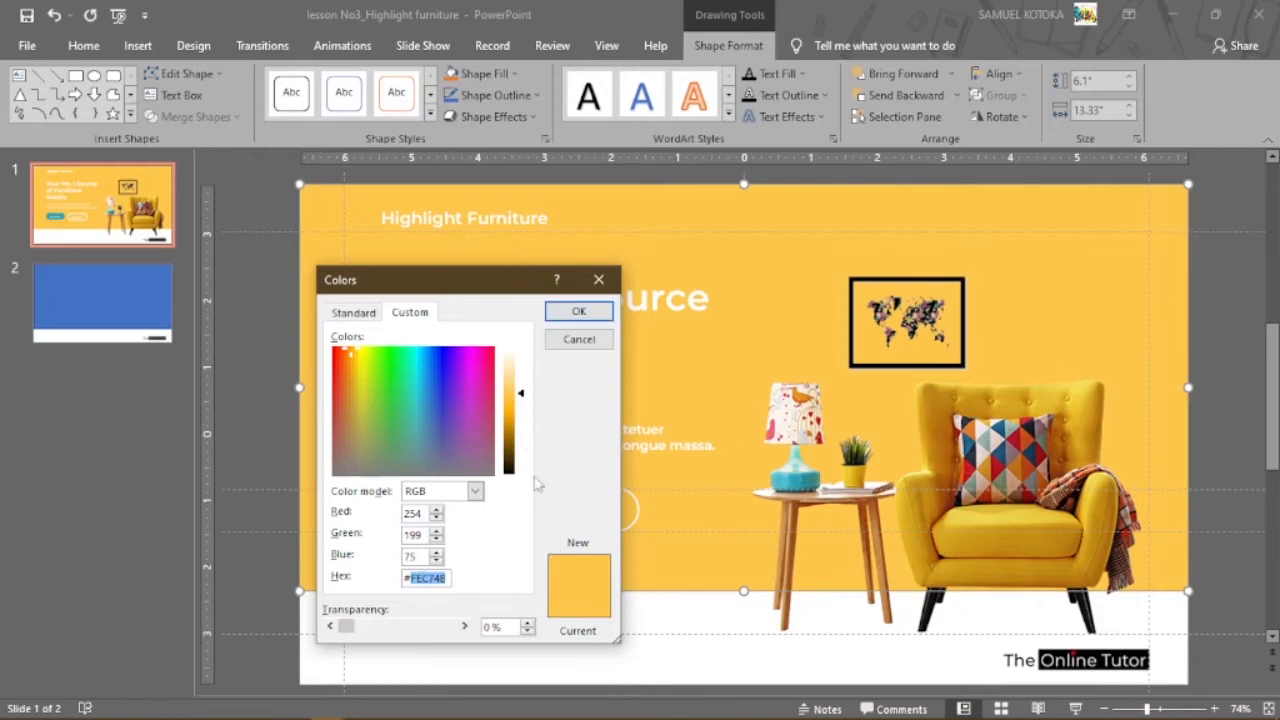
{"action": "left_click", "coordinate": [578, 311]}
Fill the rectangle on slide 2 with slide 1's yellow, #FEC74B, and remove its outline.
{"action": "left_click", "coordinate": [135, 311]}
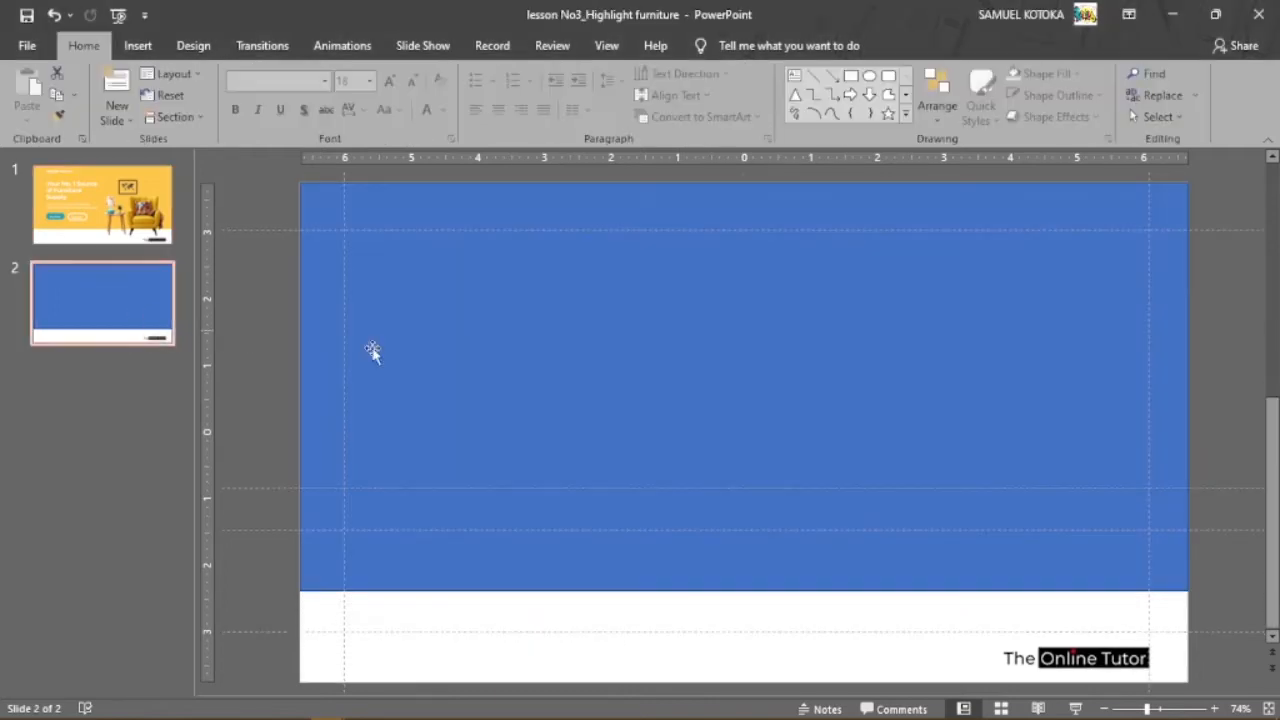
{"action": "left_click", "coordinate": [563, 343]}
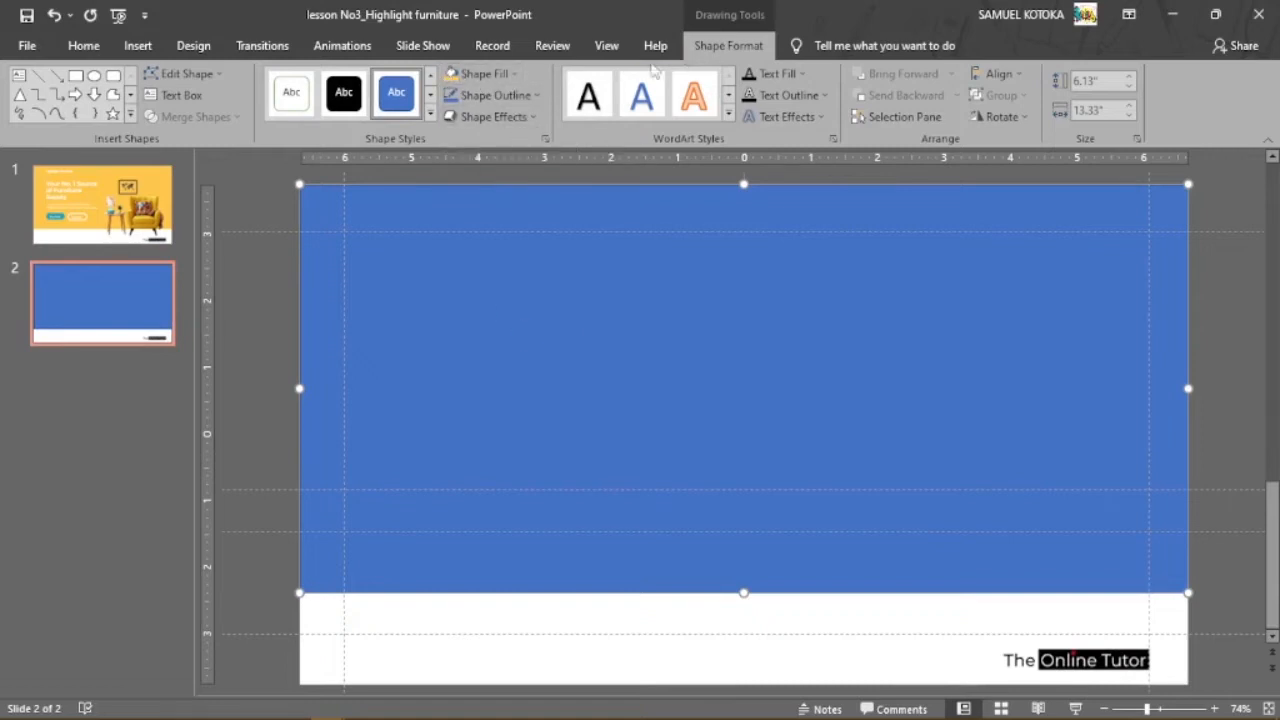
{"action": "left_click", "coordinate": [451, 77]}
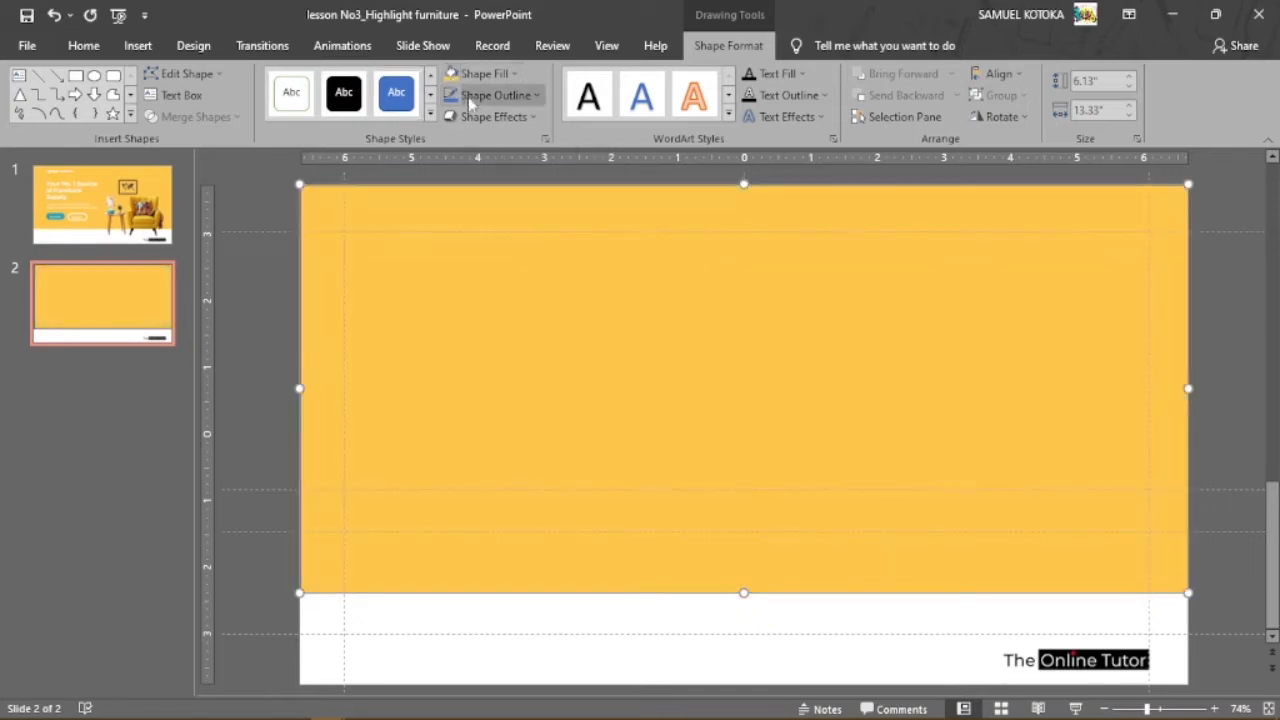
{"action": "left_click", "coordinate": [538, 96]}
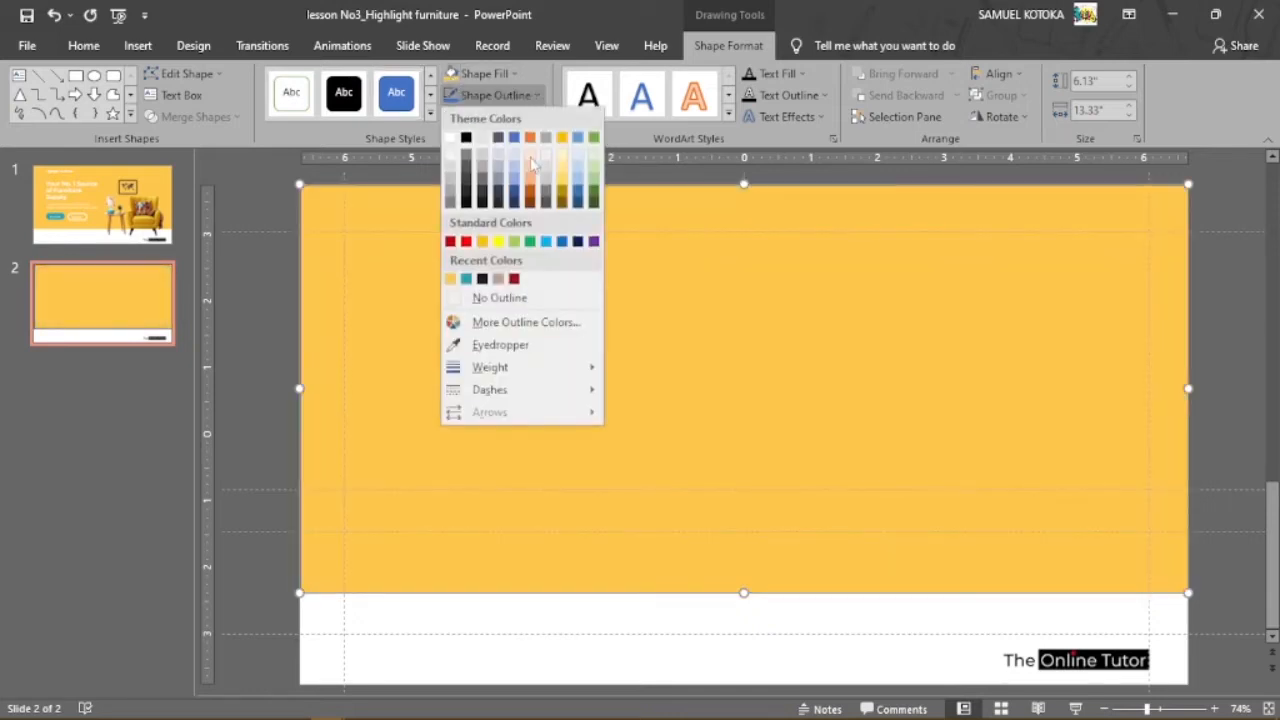
{"action": "left_click", "coordinate": [543, 300]}
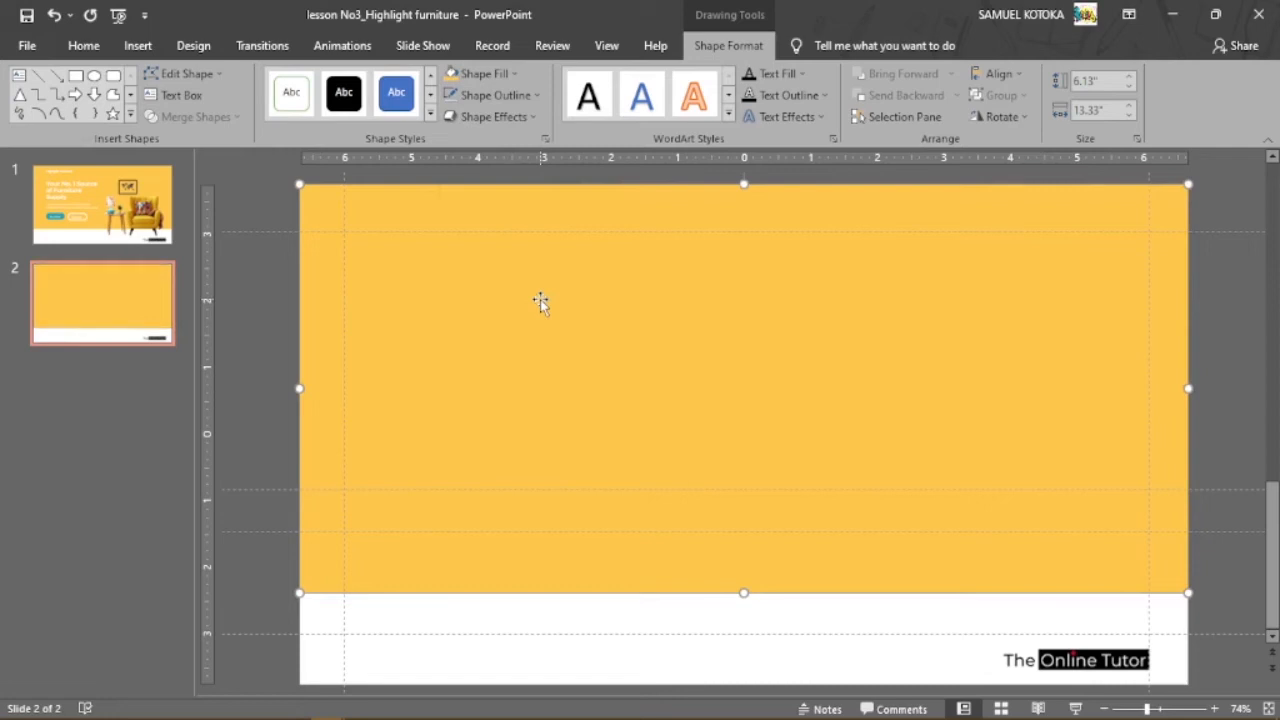